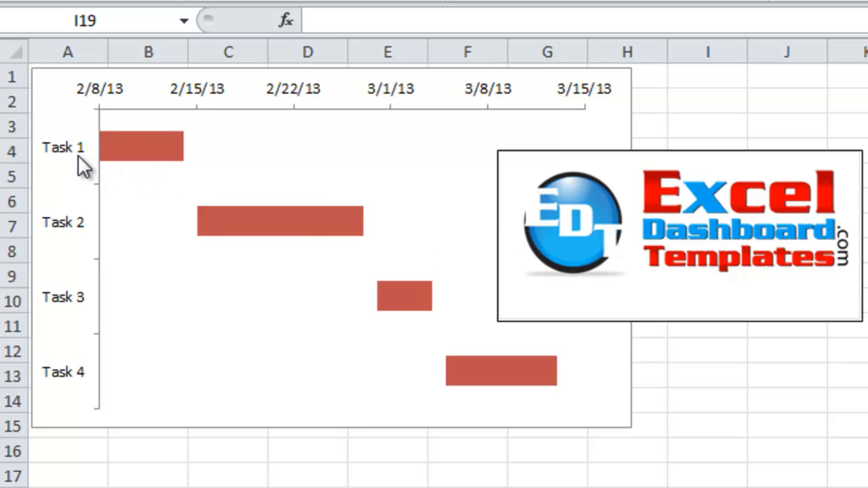
Step: Examine the finished Gantt chart's visible task bars, plot area and invisible start-date series
mouse_move(152, 162)
mouse_move(158, 211)
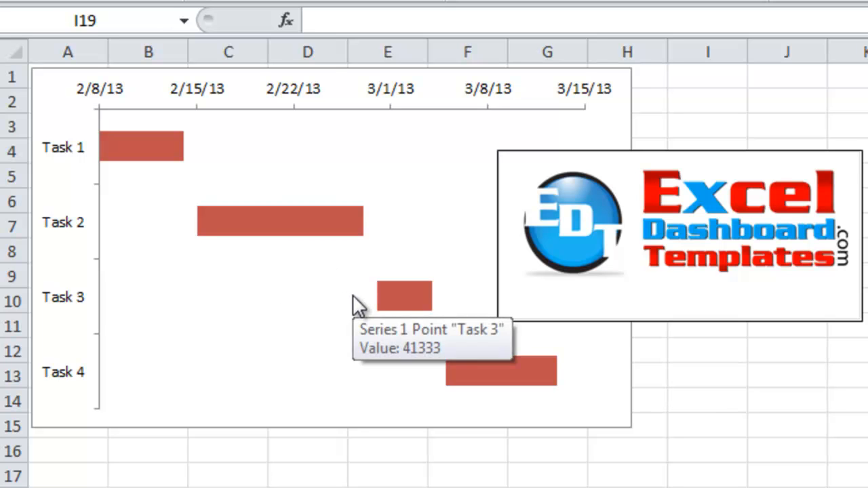
click(393, 255)
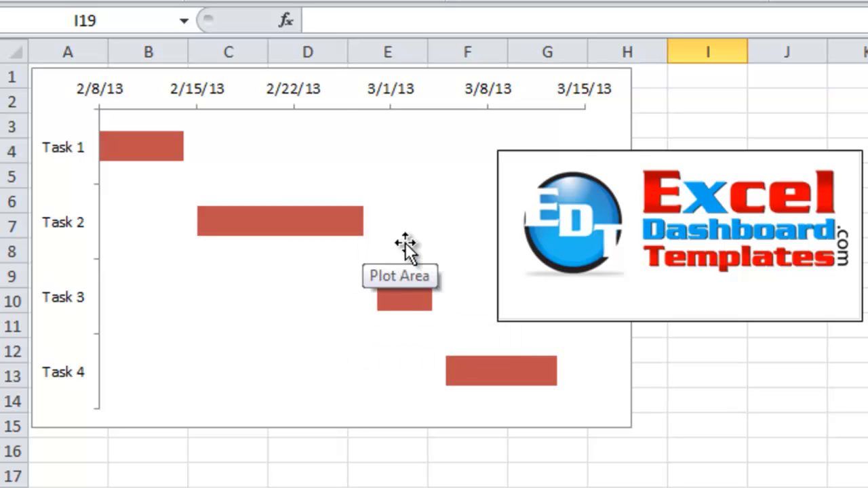
click(407, 248)
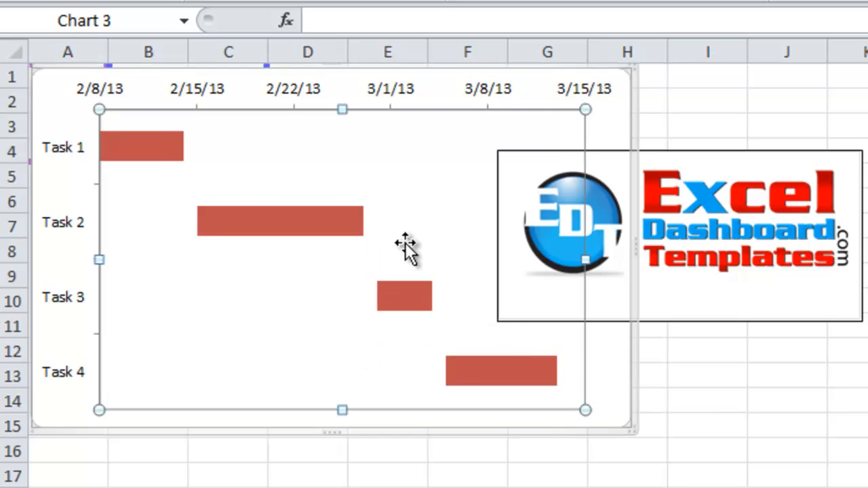
click(141, 216)
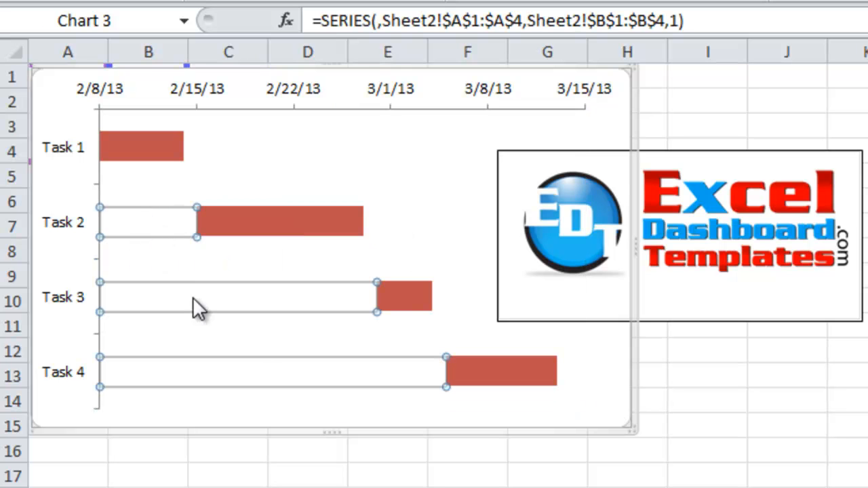
click(356, 266)
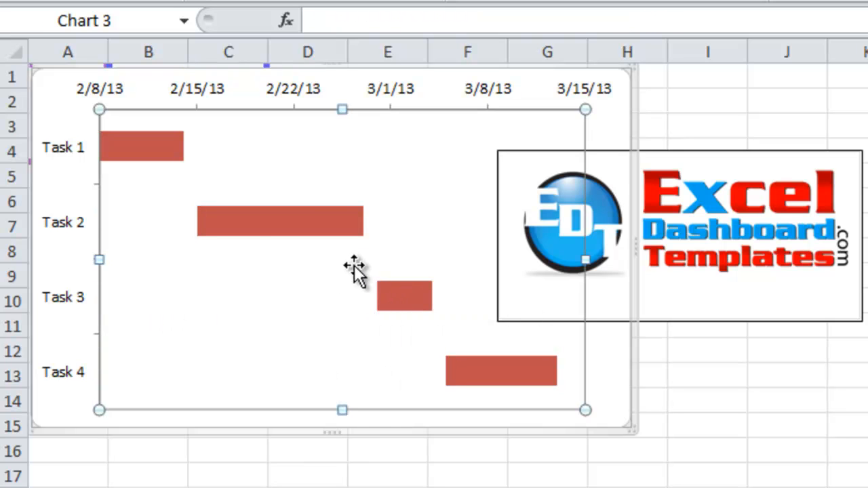
click(255, 290)
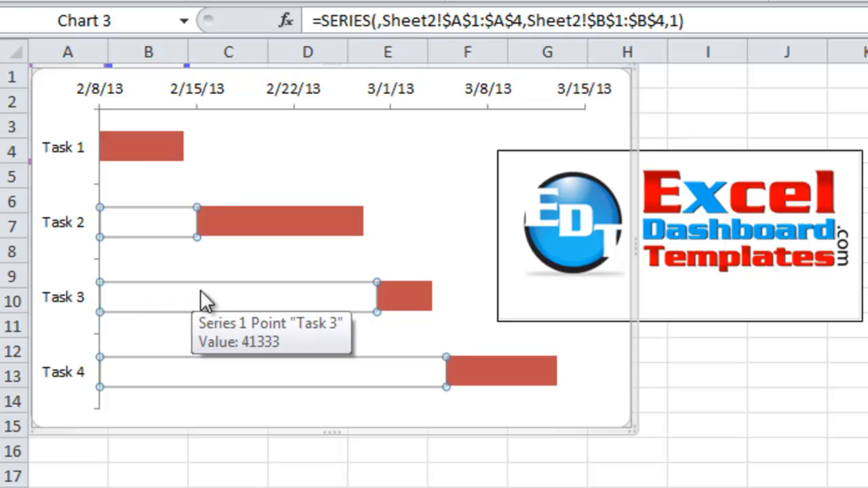
click(257, 264)
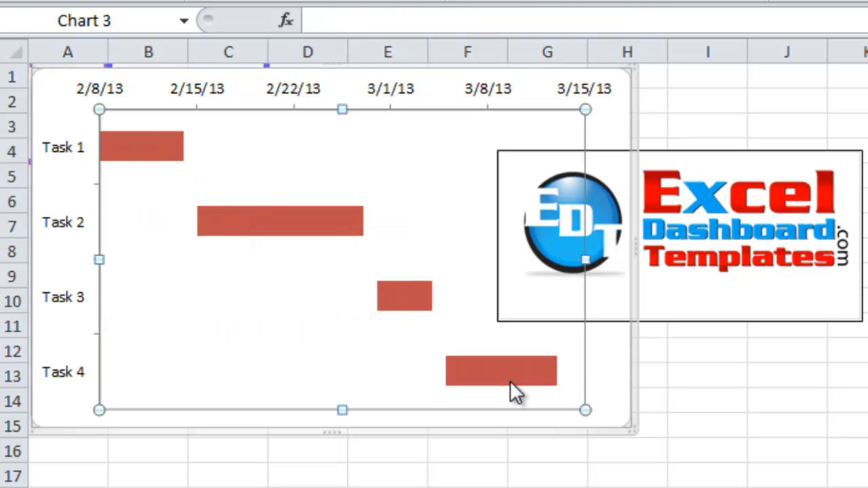
mouse_move(510, 381)
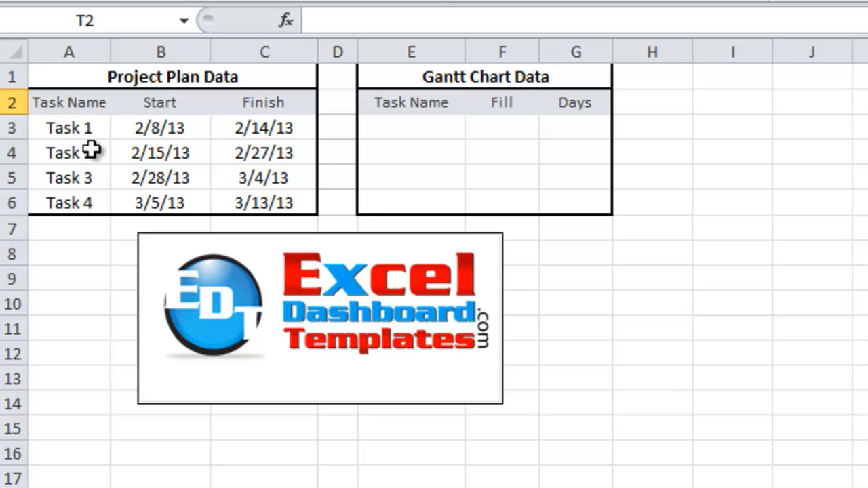
Step: Review Task 1's name, start date and finish date in the Project Plan Data table
click(79, 123)
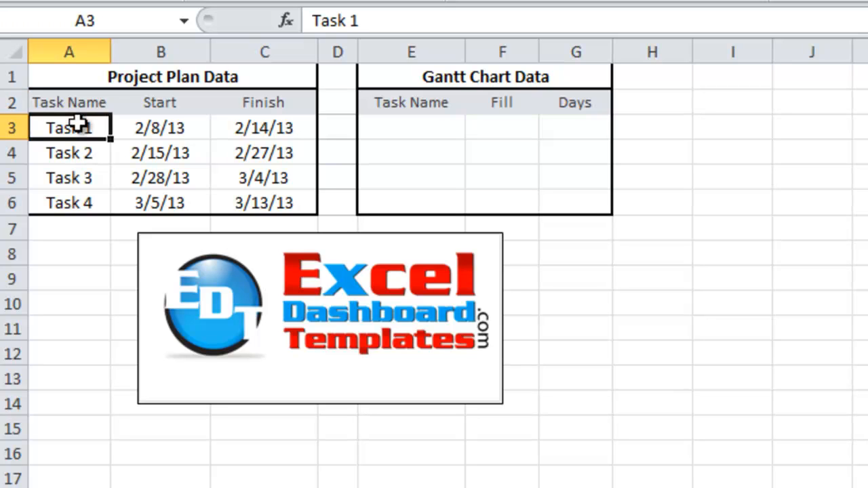
key(Right)
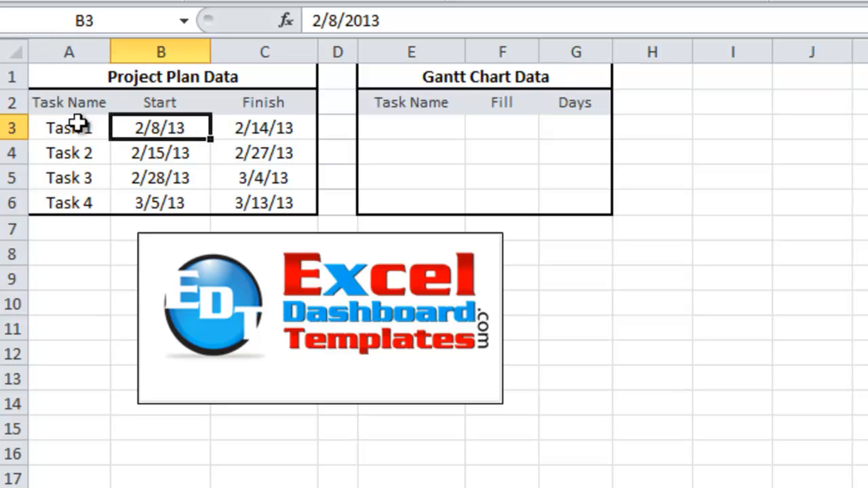
key(Right)
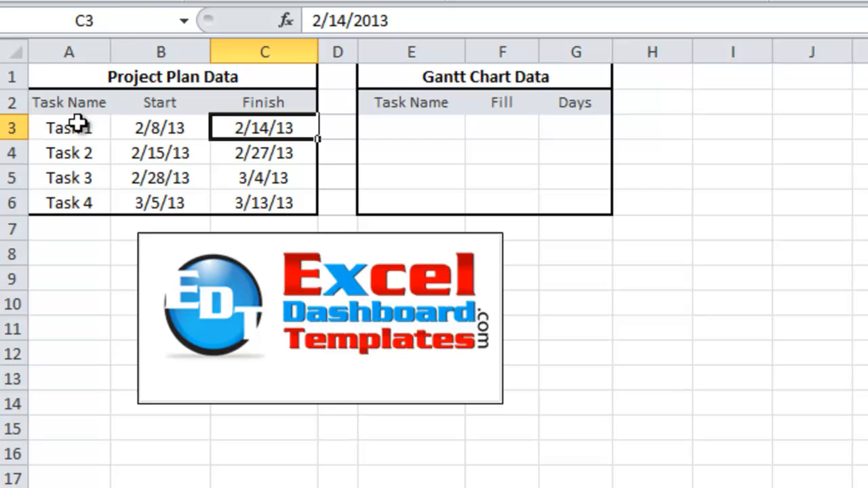
key(Left)
key(Left)
key(Right)
key(Right)
key(Left)
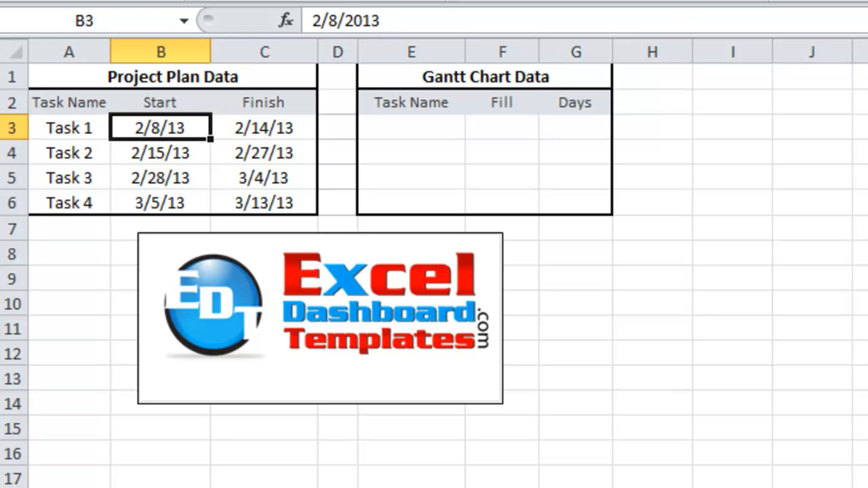
Step: Show Task 1's start date in B3 in General format, and set the cell to Short Date format
click(867, 0)
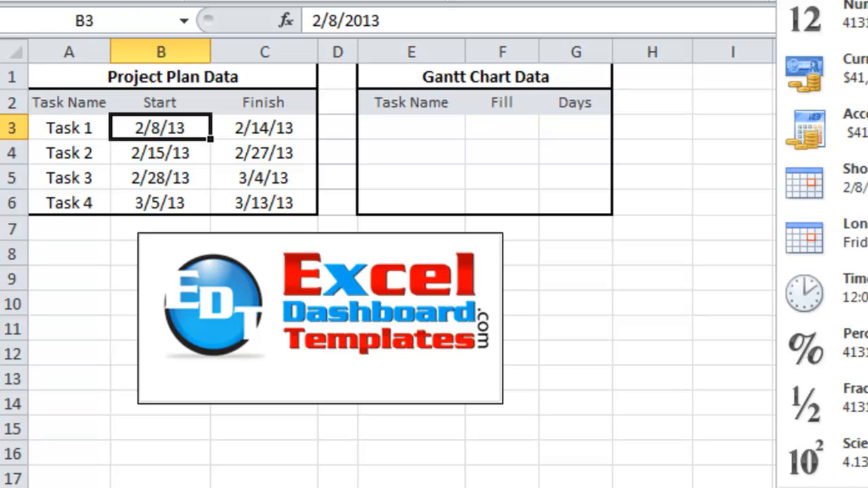
click(861, 1)
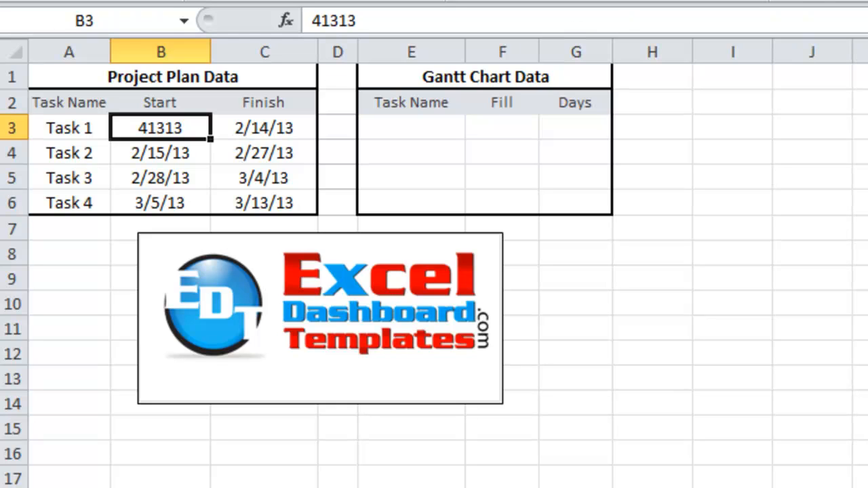
click(861, 1)
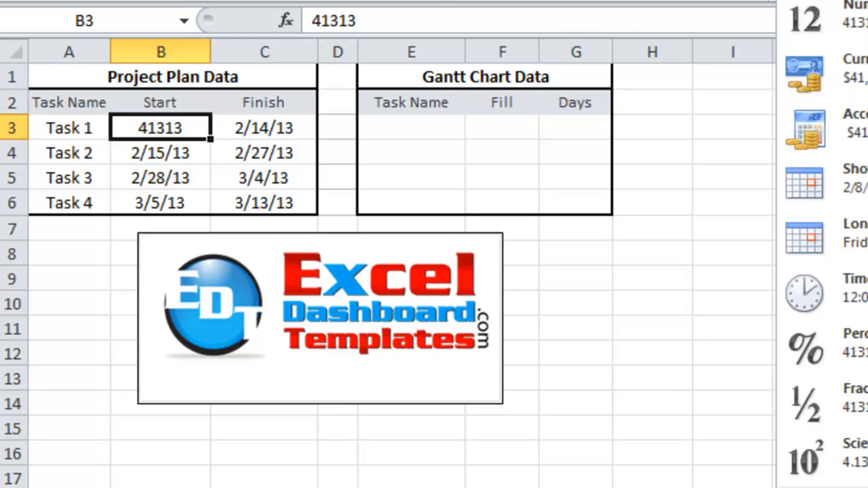
click(829, 185)
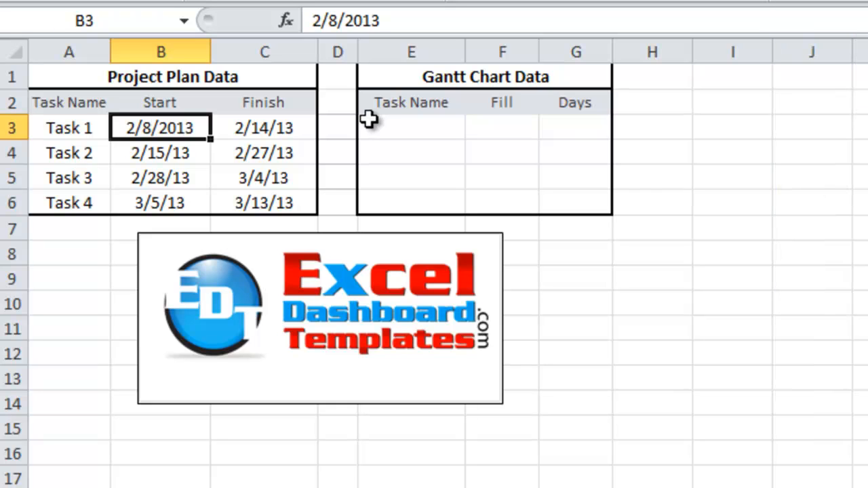
click(259, 135)
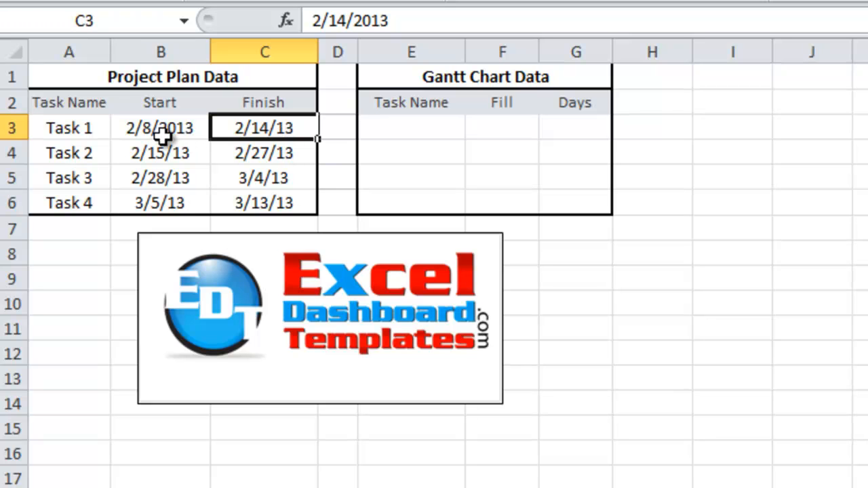
drag(54, 106, 235, 196)
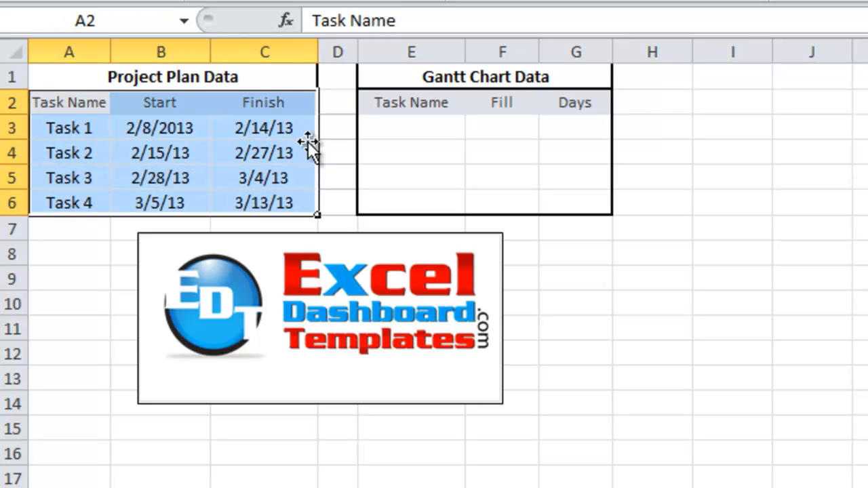
click(339, 121)
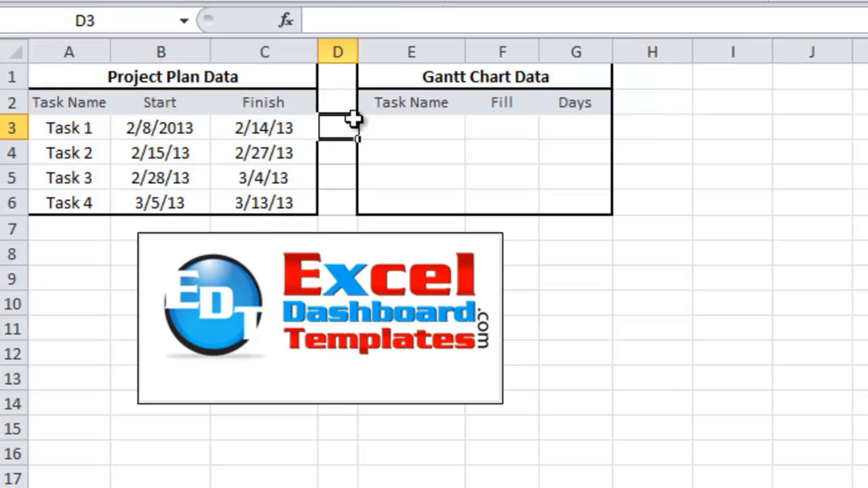
Step: Link the first Task Name cell of the Gantt Chart Data, E3, to the project plan with =A3
click(399, 127)
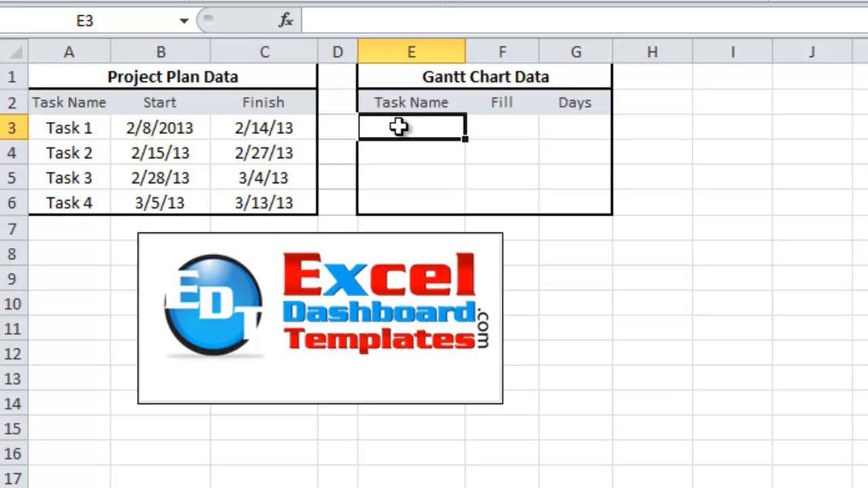
key(Up)
key(Down)
text(=)
key(Left)
key(Left)
key(Left)
key(Left)
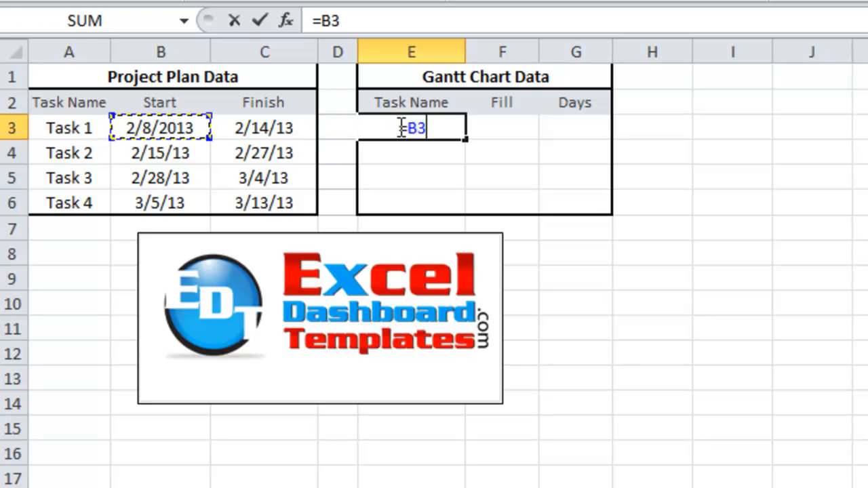
key(Return)
Step: Link Task 1's Fill value in F3 to its start date with the formula =B3
key(Right)
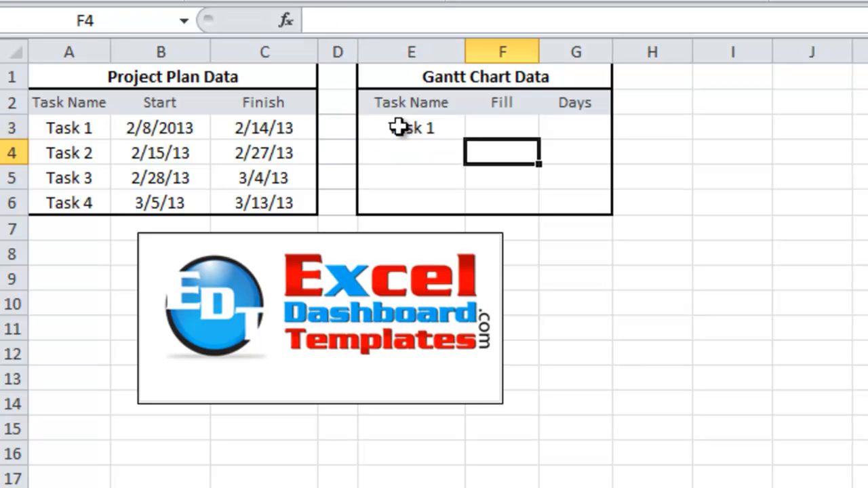
key(Up)
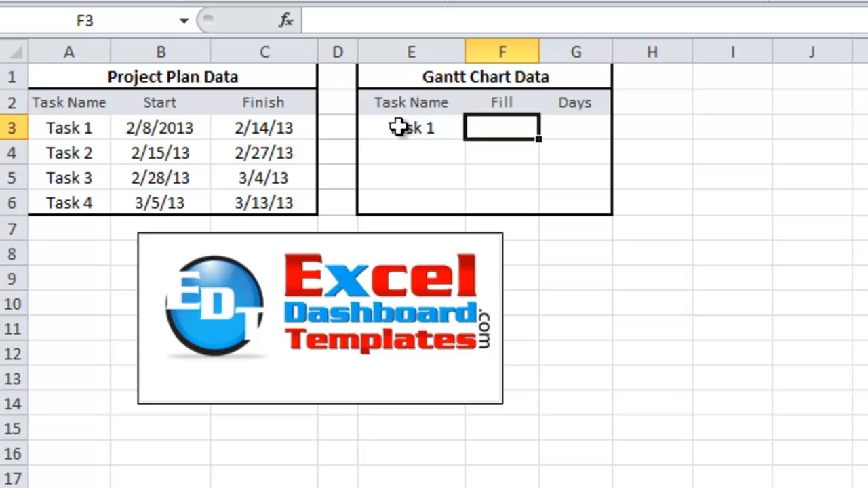
text(=)
key(Left)
key(Left)
key(Left)
key(Left)
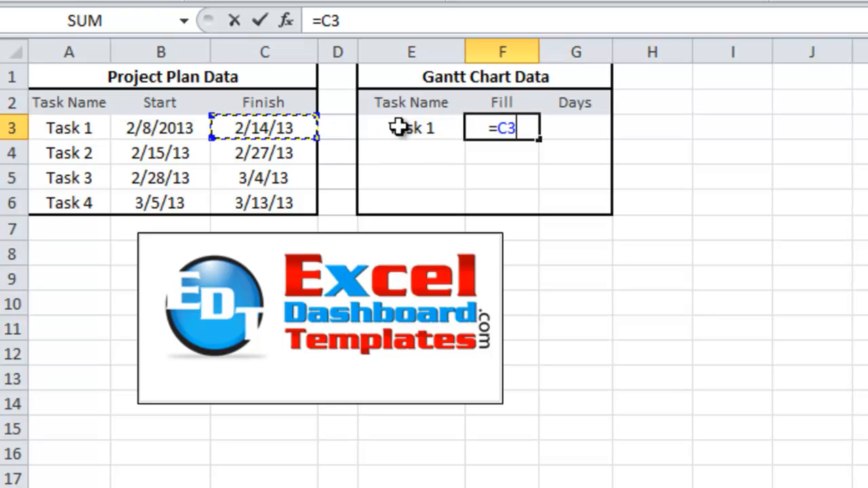
key(Return)
Step: Calculate Task 1's Days in G3 as finish minus start with the formula =C3-B3
key(Up)
key(Right)
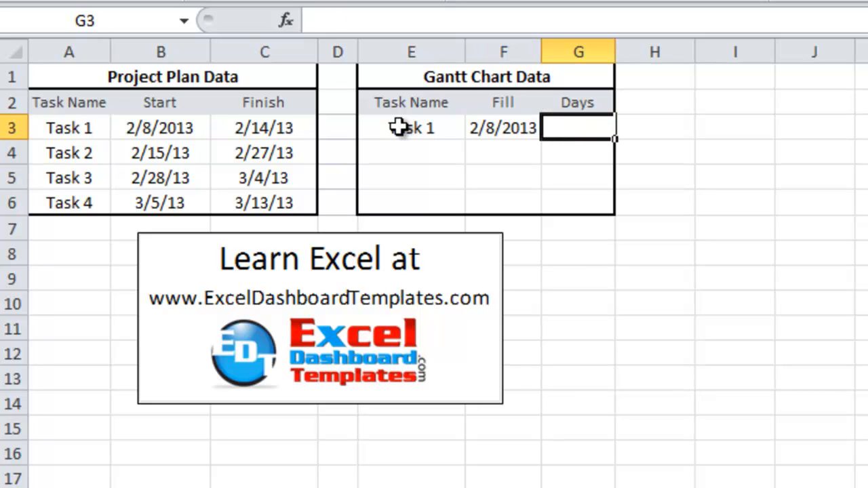
text(=)
key(Left)
key(Left)
key(Left)
key(Left)
text(-)
key(Left)
key(Left)
key(Left)
key(Left)
key(Left)
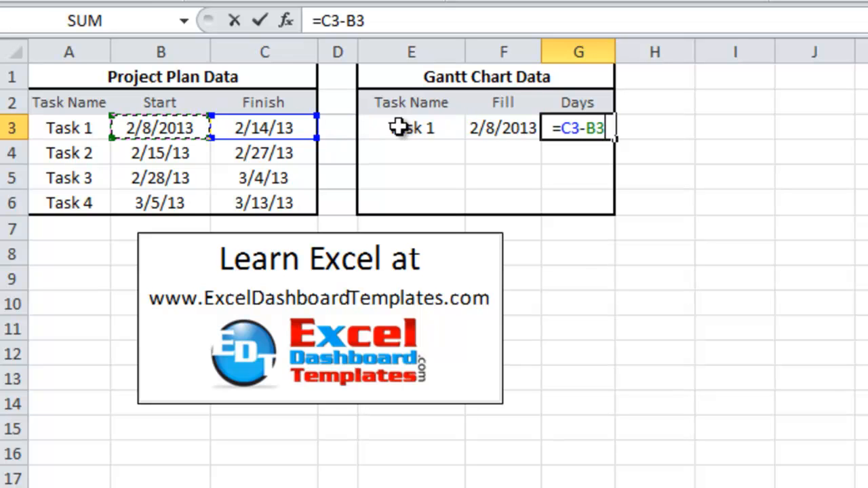
key(Return)
Step: Set the number format of Task 1's Fill and Days cells, F3:G3, to General
key(Up)
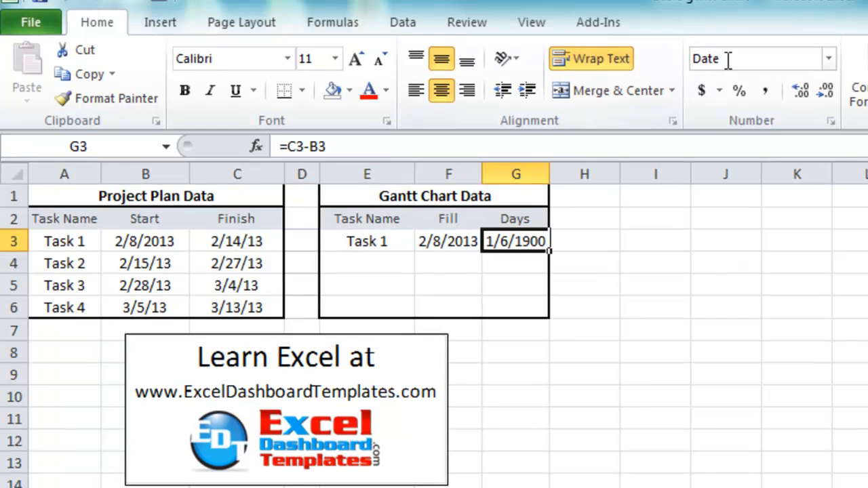
key(Left)
key(shift+Right)
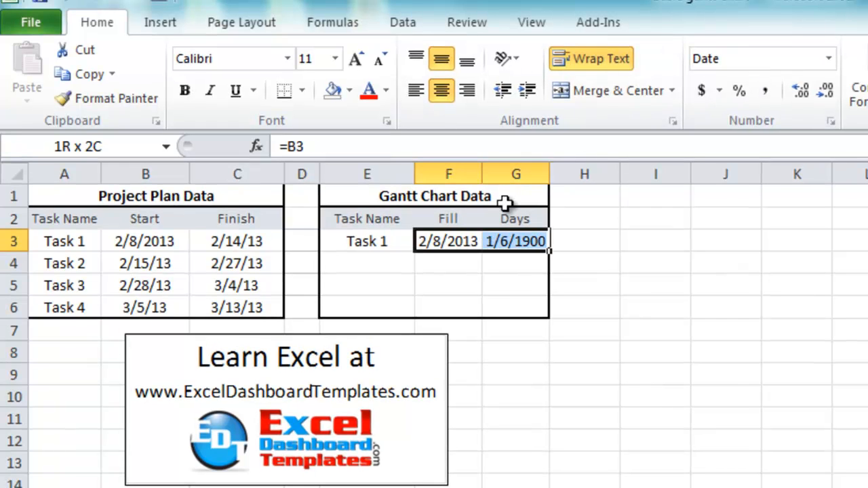
click(830, 57)
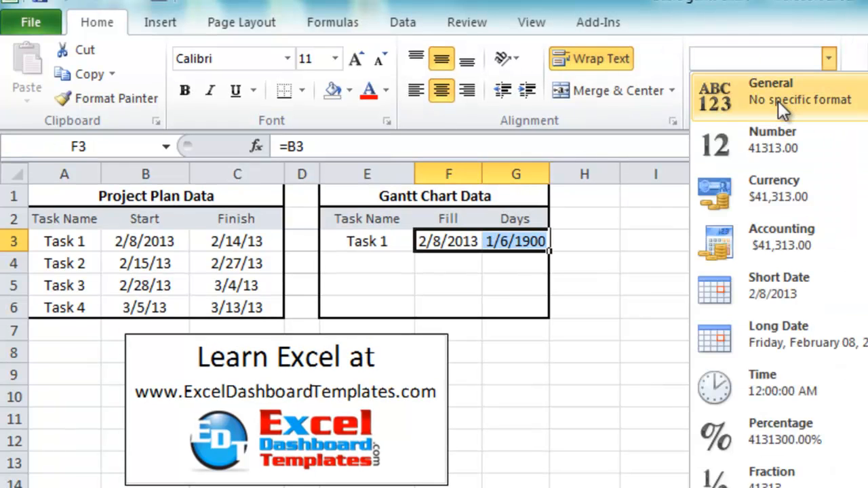
click(778, 100)
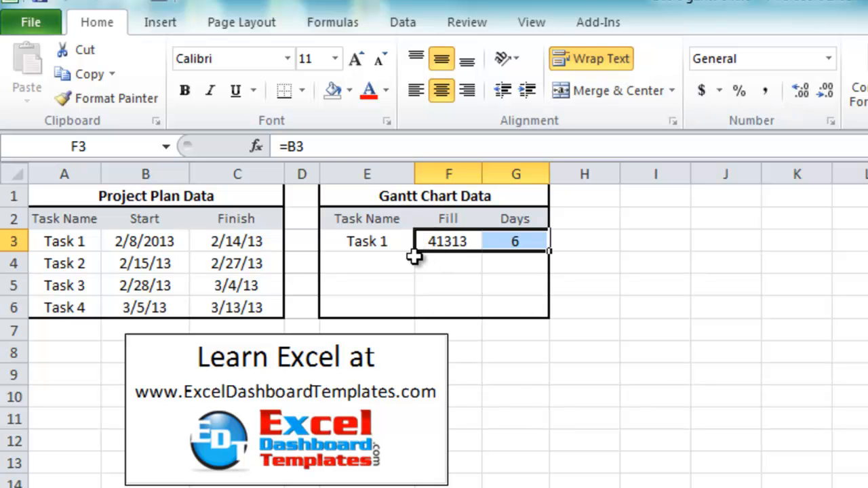
Step: Fill the Task 1 formulas in E3:G3 down through row 6 for the remaining tasks
click(385, 248)
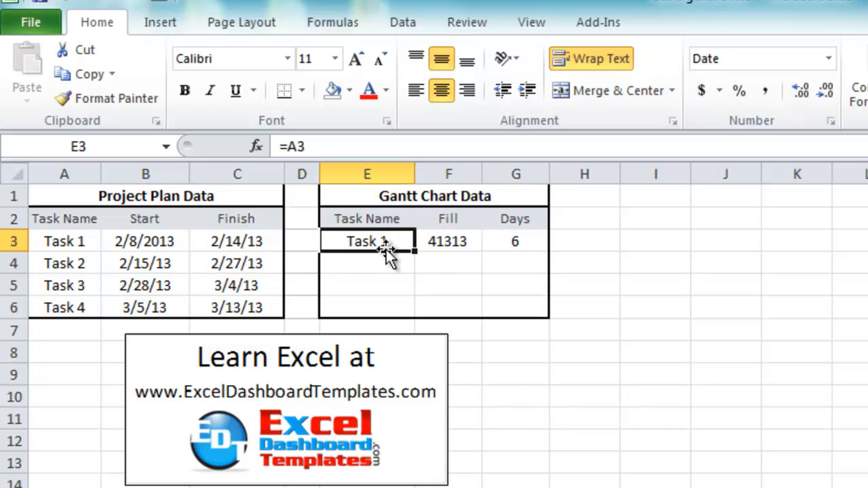
key(shift+Right)
key(shift+Right)
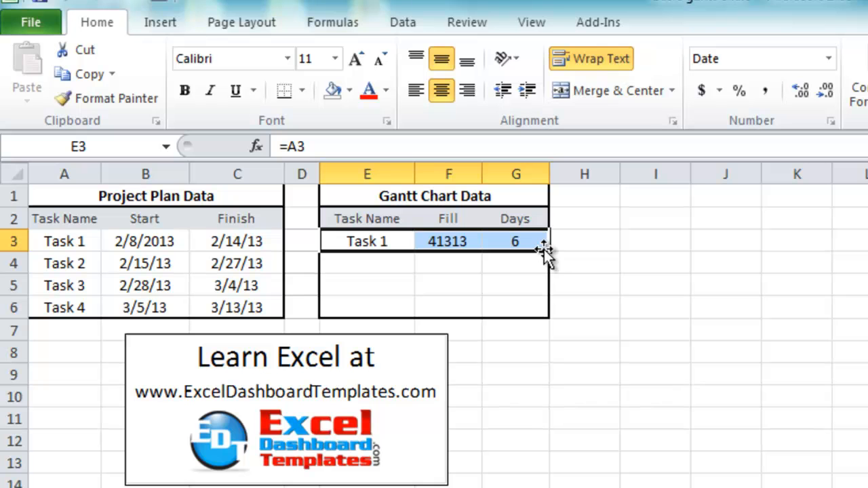
drag(549, 250, 540, 318)
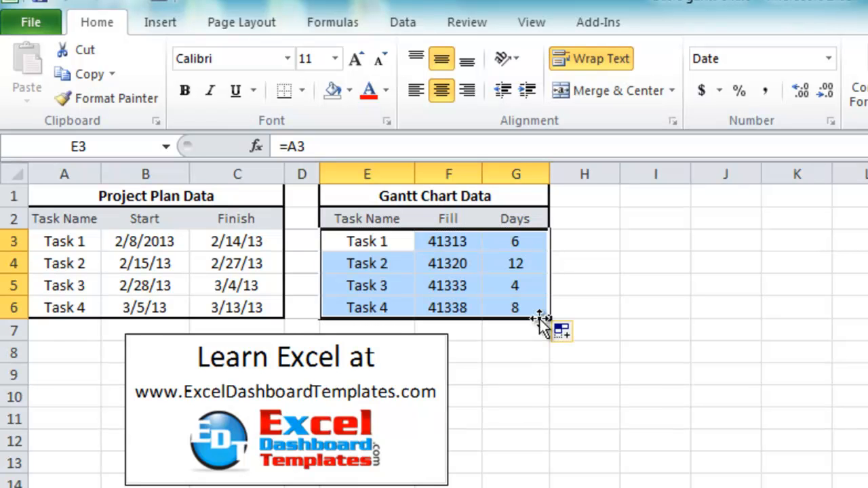
Step: Insert a 2-D stacked bar chart from the Gantt Chart Data in E2:G6 and place it beside the table, over columns H to O
click(519, 308)
drag(360, 237, 494, 311)
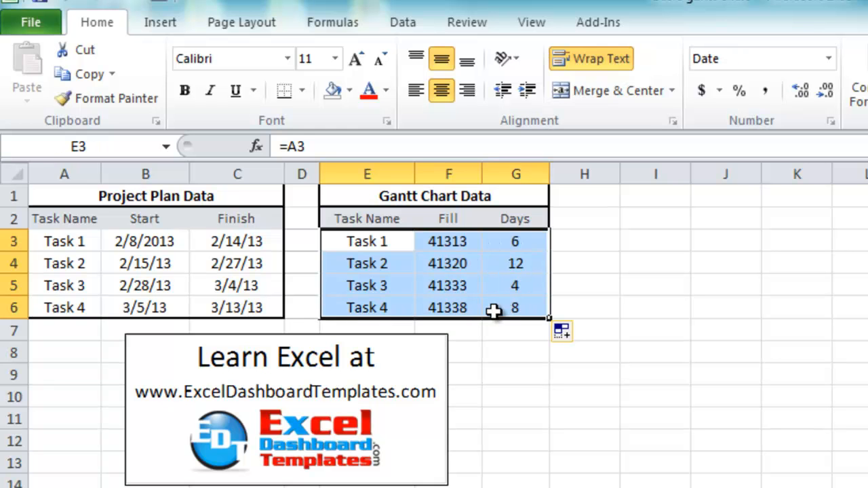
drag(354, 218, 501, 301)
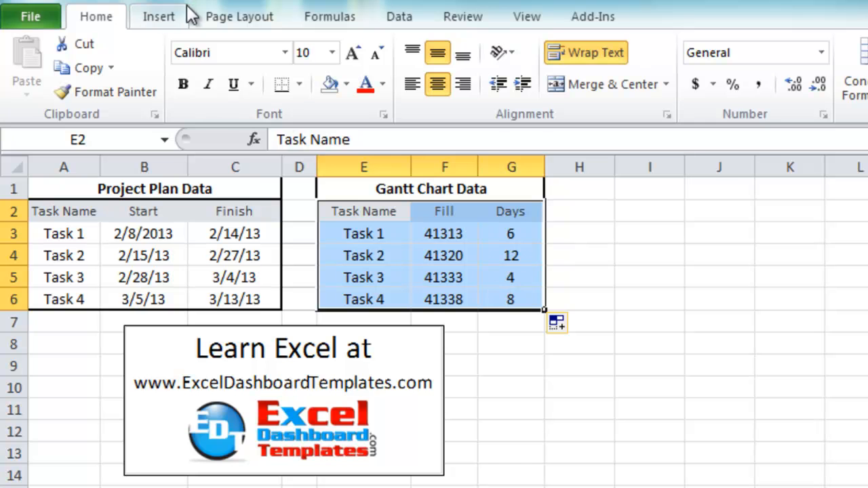
click(157, 20)
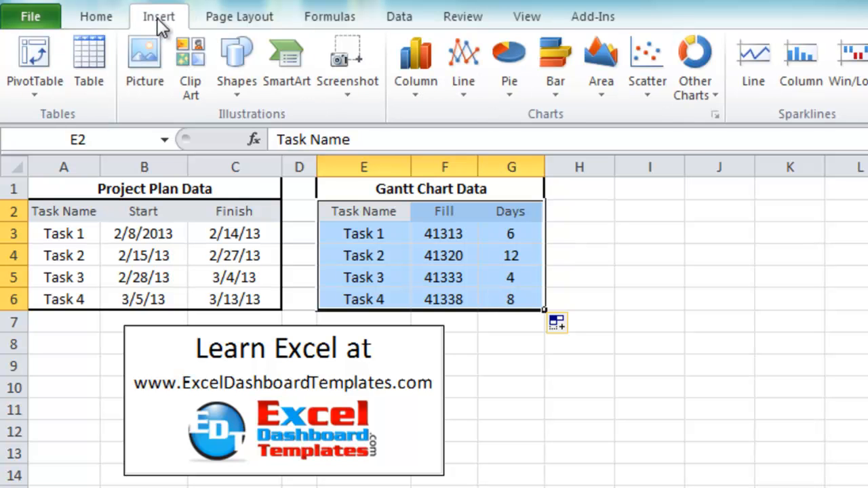
click(544, 77)
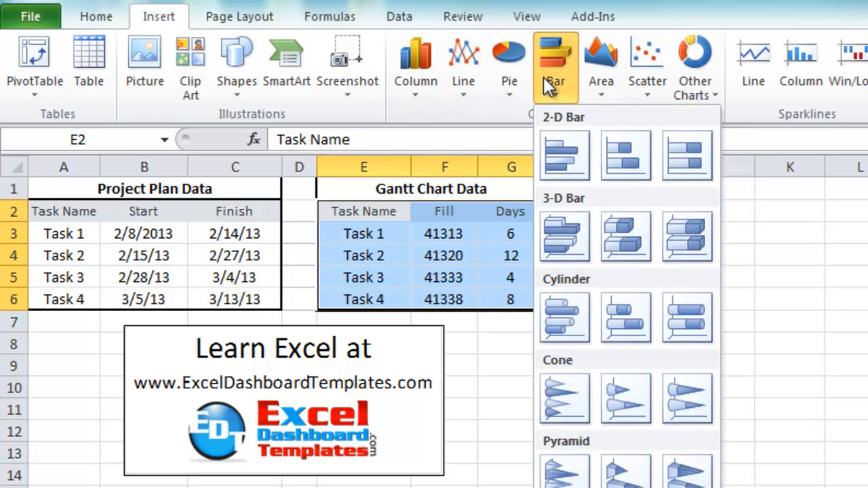
click(618, 166)
drag(725, 308, 783, 193)
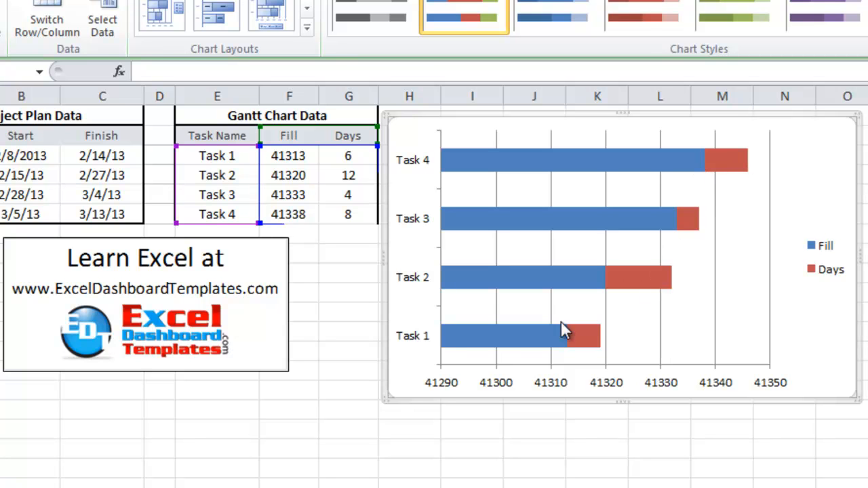
Step: Format the Fill series in the chart with No fill so only the Days bars show
click(513, 280)
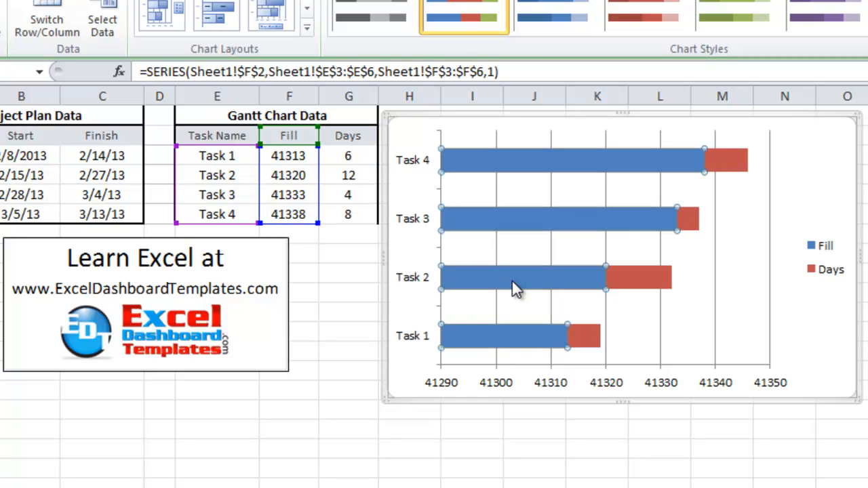
right_click(512, 281)
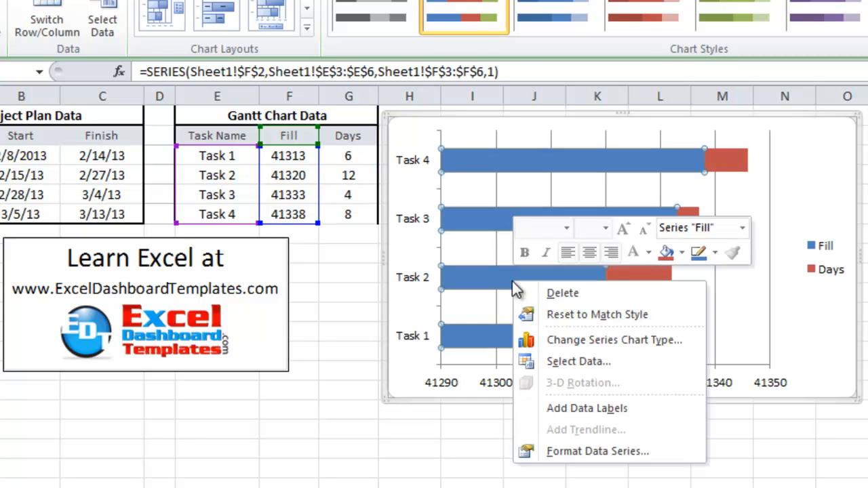
click(529, 452)
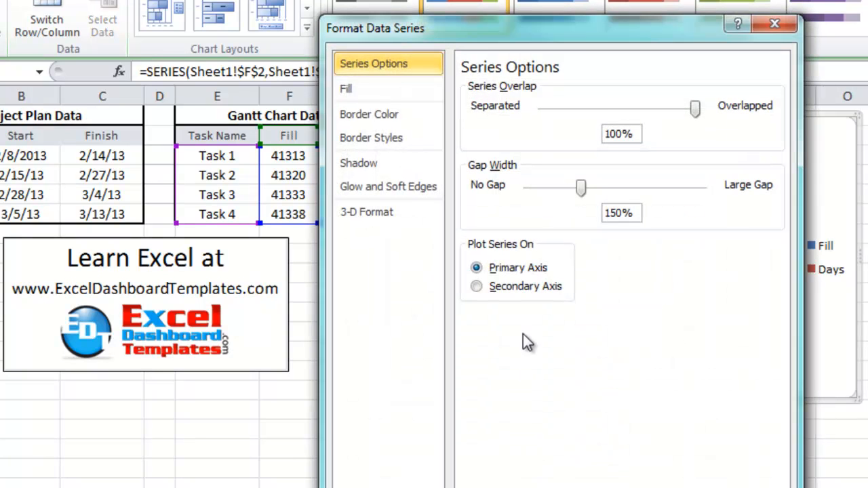
click(400, 93)
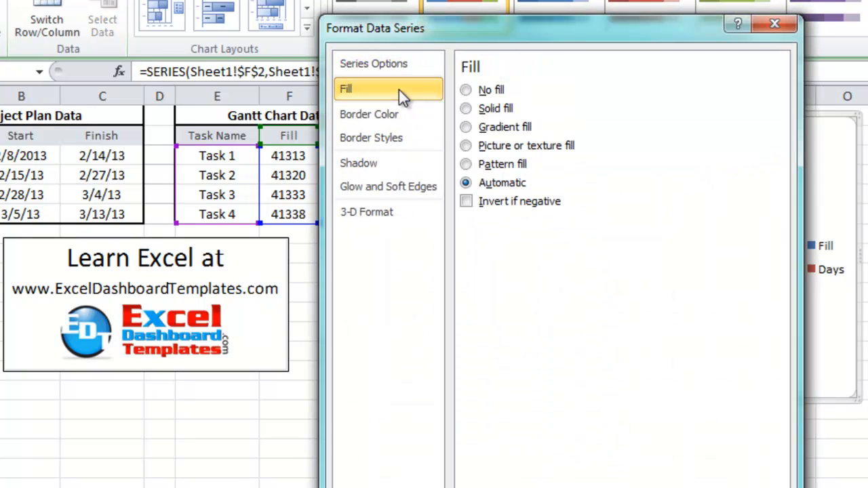
click(467, 90)
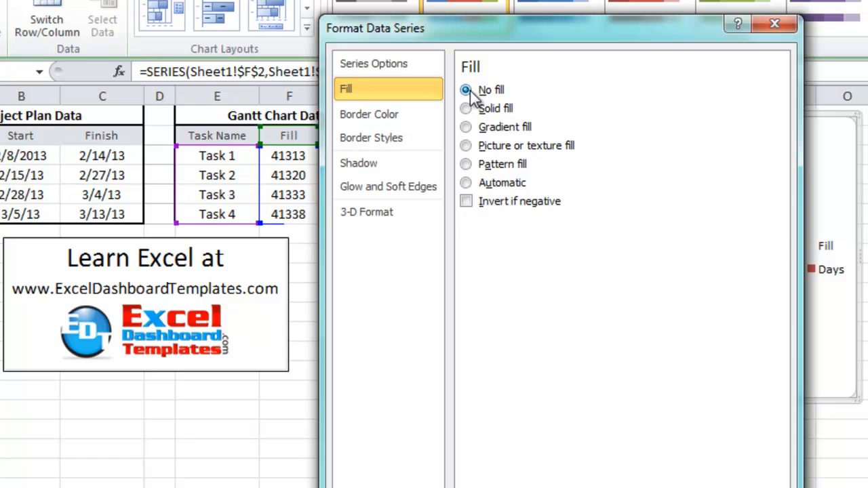
click(760, 487)
click(837, 383)
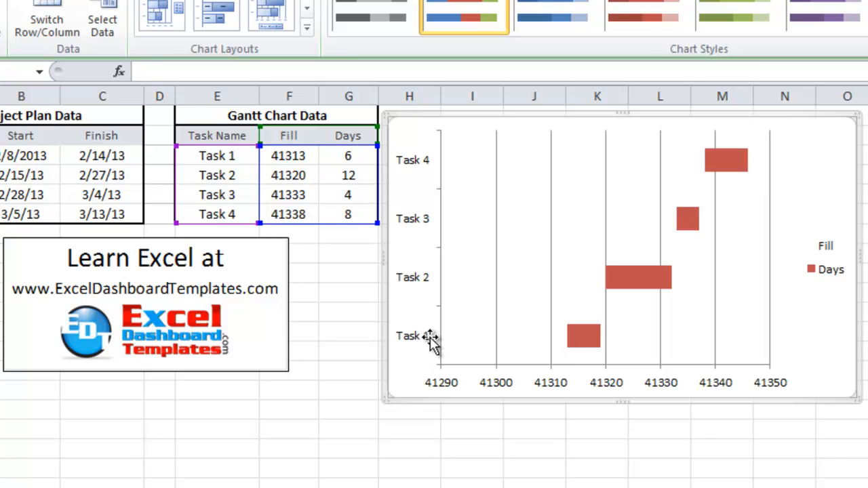
Step: Put the categories of the chart's vertical task axis in reverse order
right_click(416, 280)
click(486, 471)
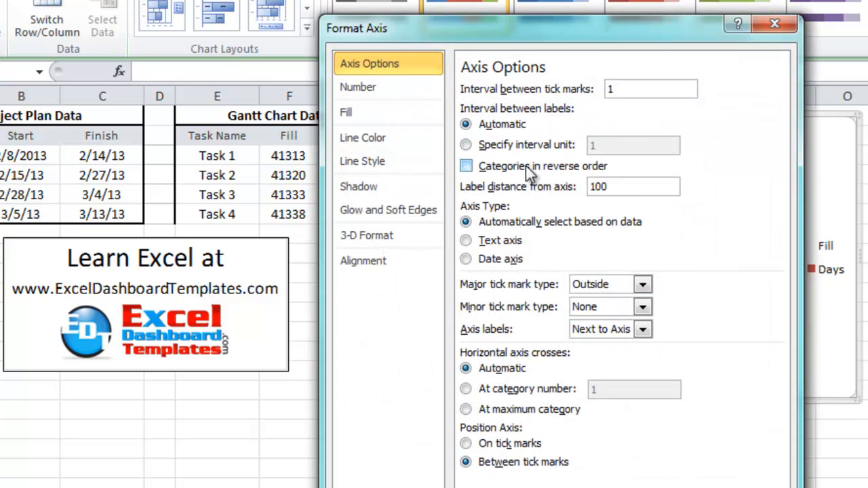
click(559, 168)
key(Escape)
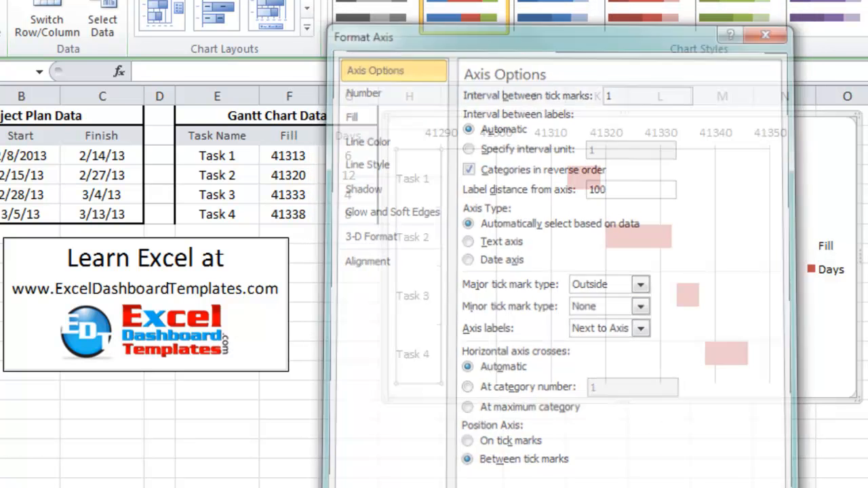
click(682, 238)
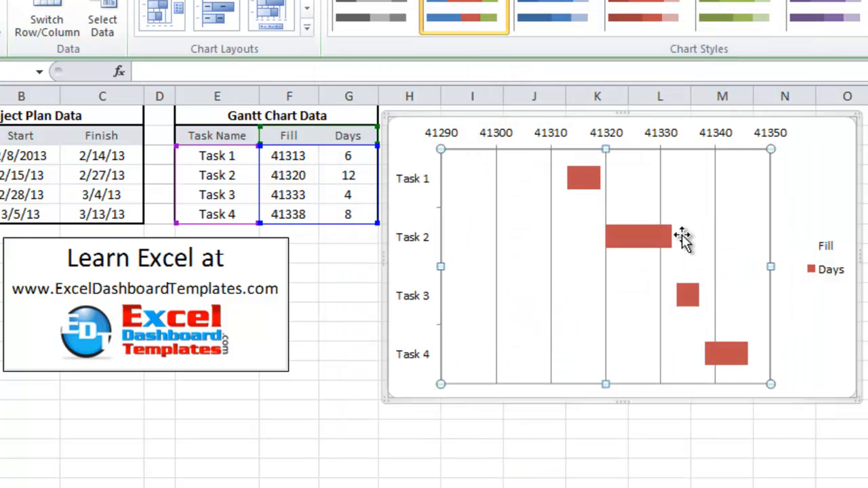
click(407, 177)
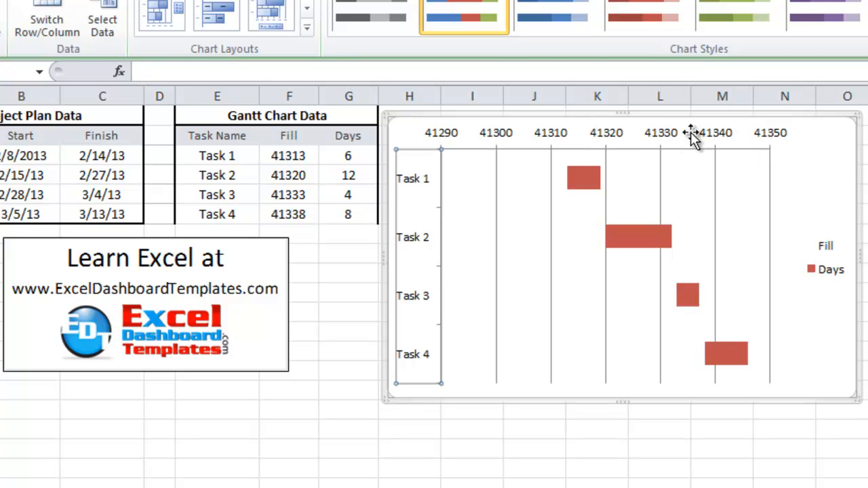
Step: Fix the minimum of the chart's horizontal value axis at 41313, the first task's start date
right_click(498, 139)
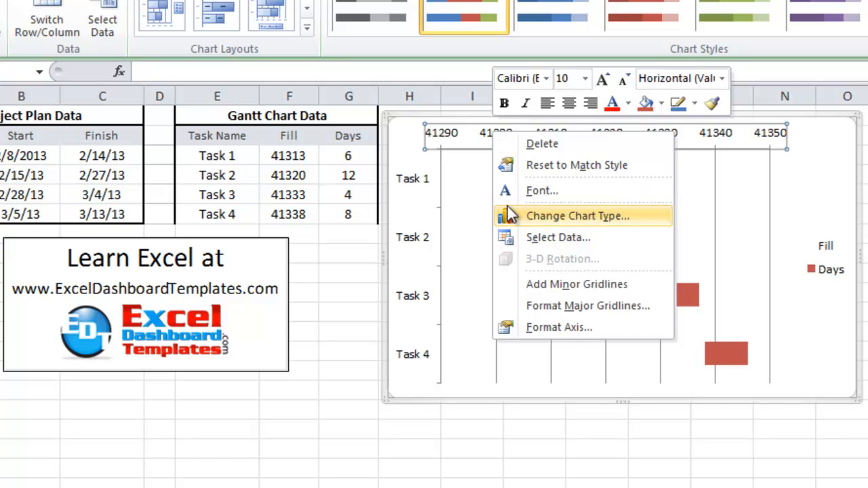
click(522, 327)
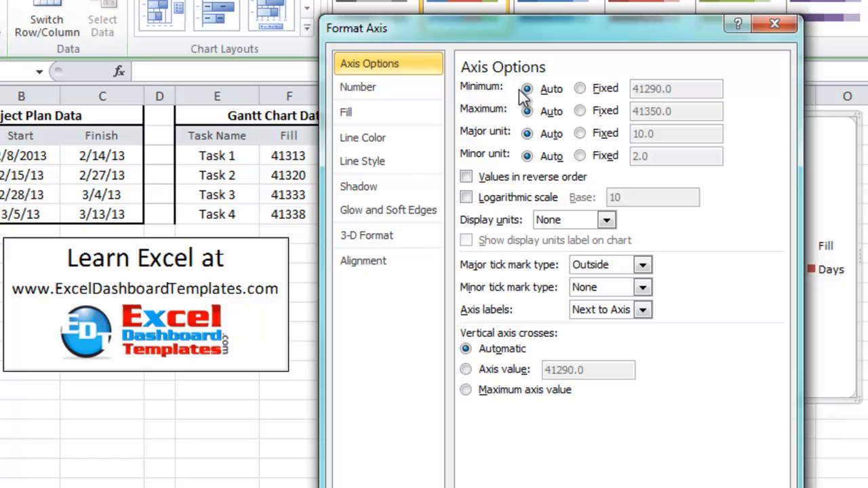
click(589, 93)
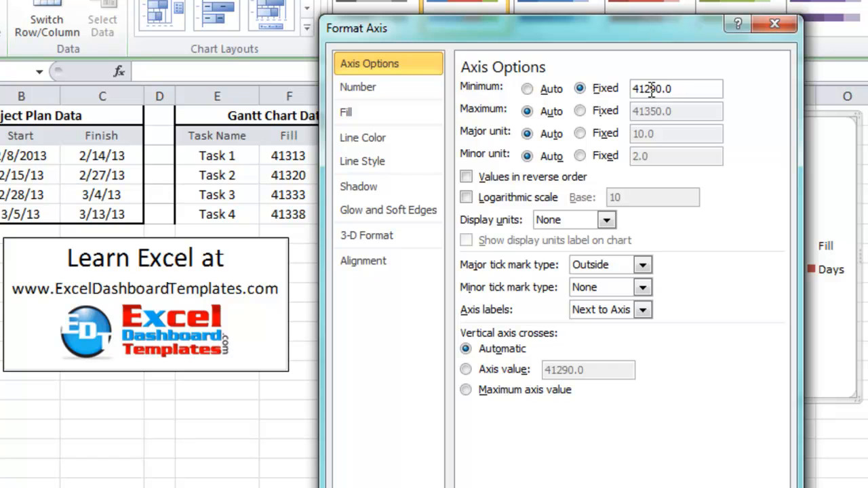
drag(686, 87, 601, 78)
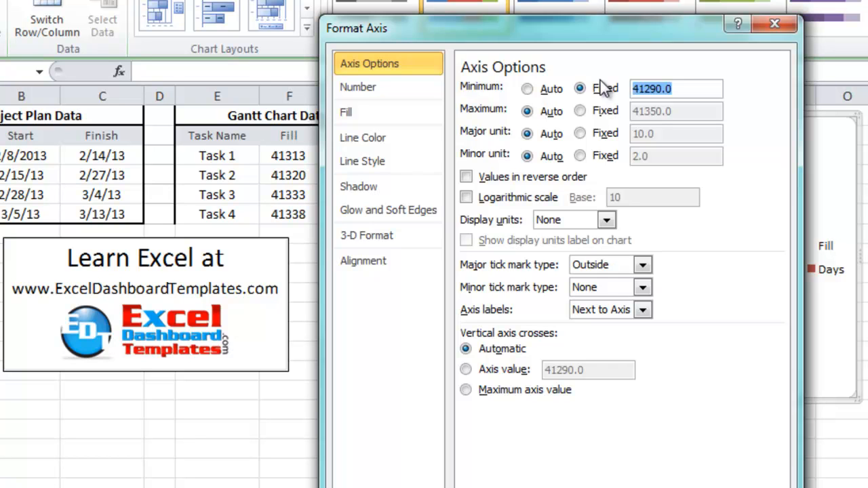
text(4)
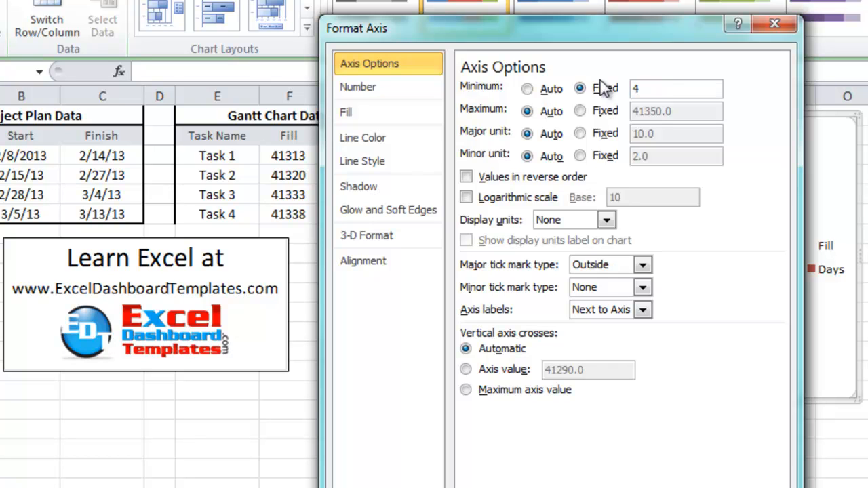
text(1313)
key(Tab)
Step: Fix the horizontal axis's major unit at 7 for weekly intervals
click(580, 133)
double_click(656, 134)
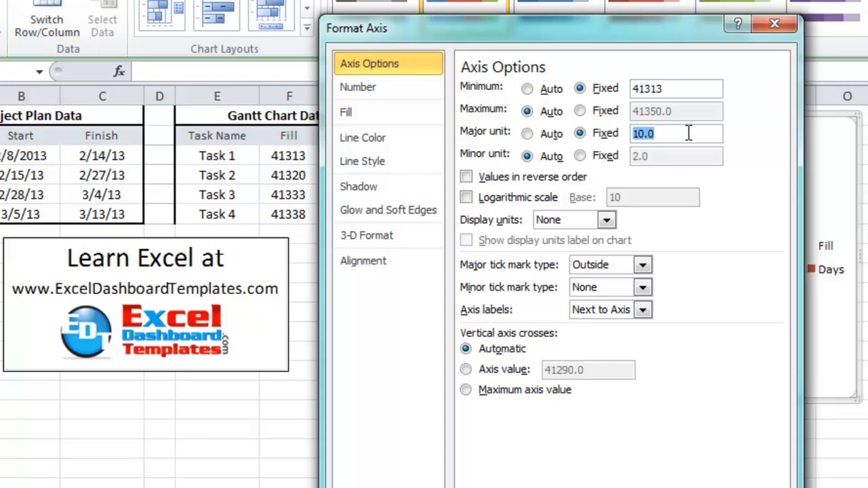
text(7)
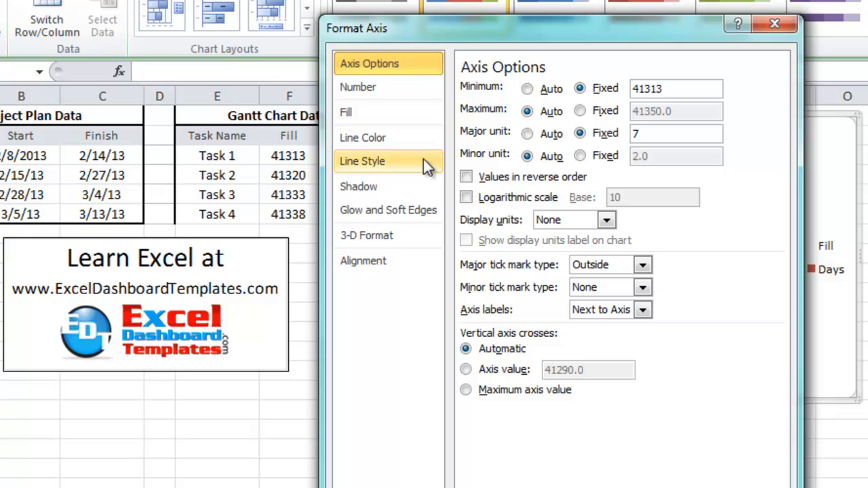
Step: Format the horizontal axis's numbers as dates of type 3/14/01 and close the axis formatting
click(415, 94)
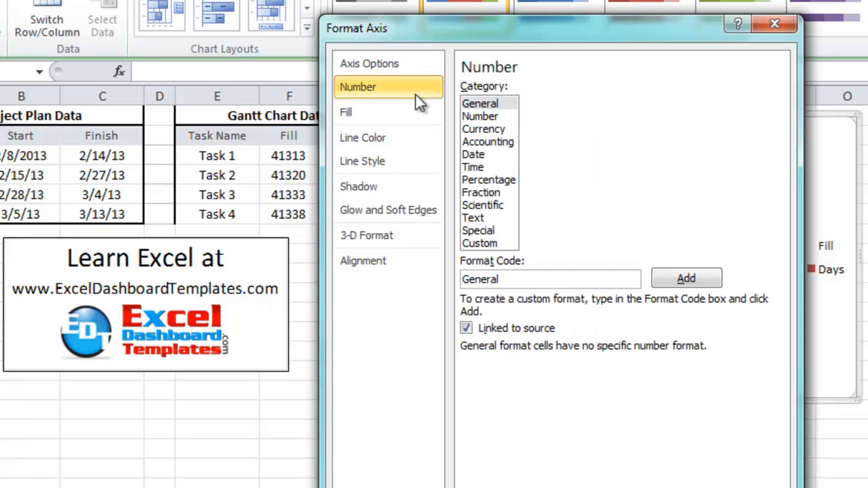
click(472, 154)
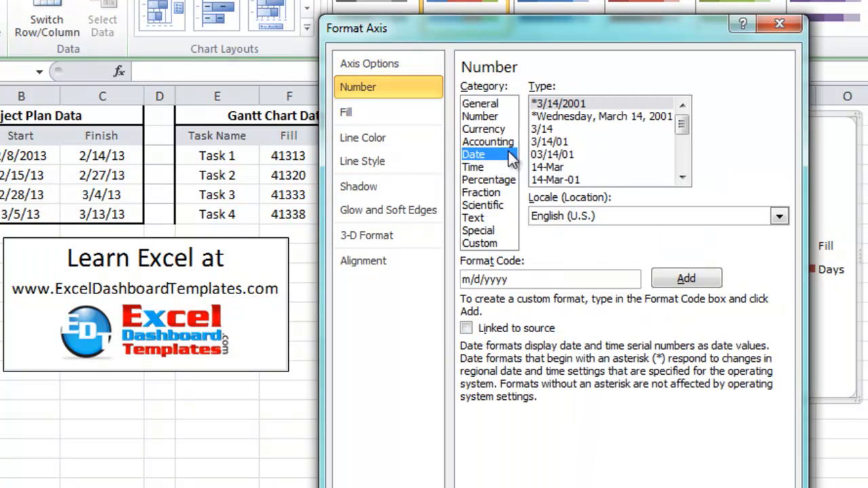
click(562, 142)
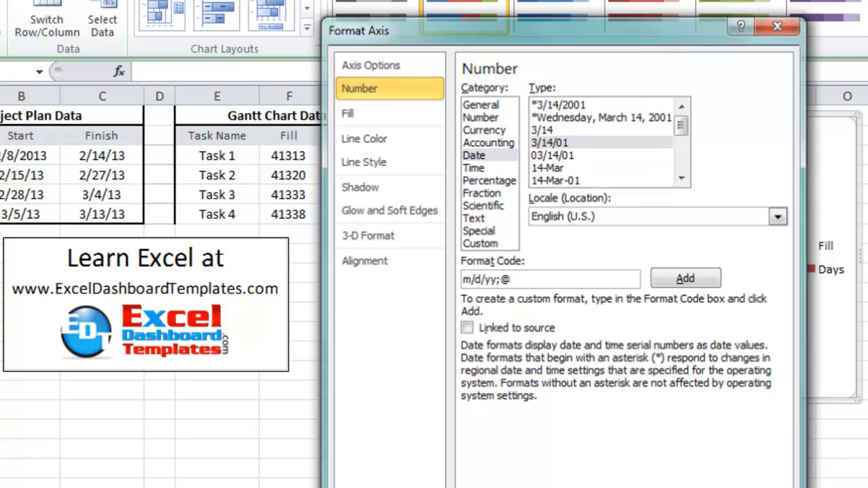
key(Escape)
click(751, 452)
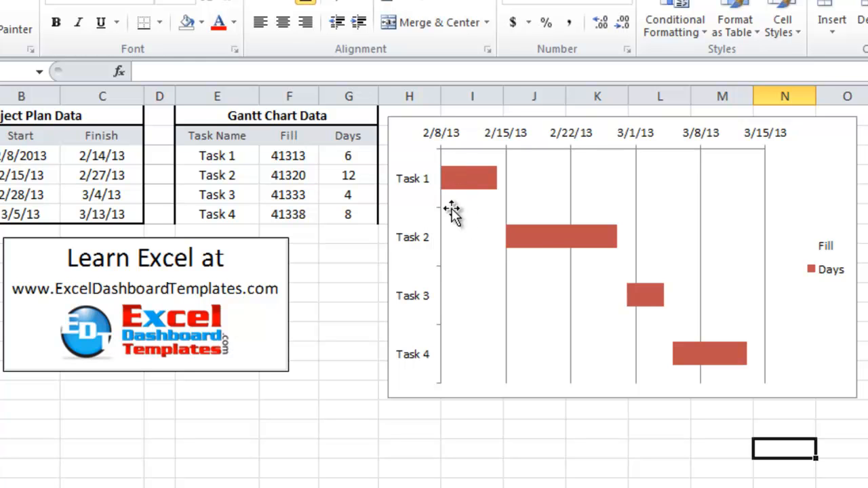
Step: Delete the legend and the vertical gridlines from the Gantt chart, then deselect the chart
mouse_move(539, 243)
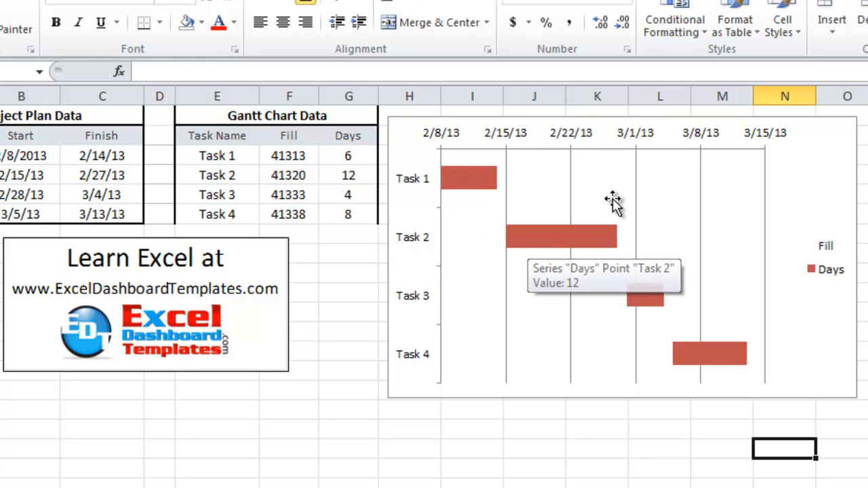
click(831, 271)
key(Delete)
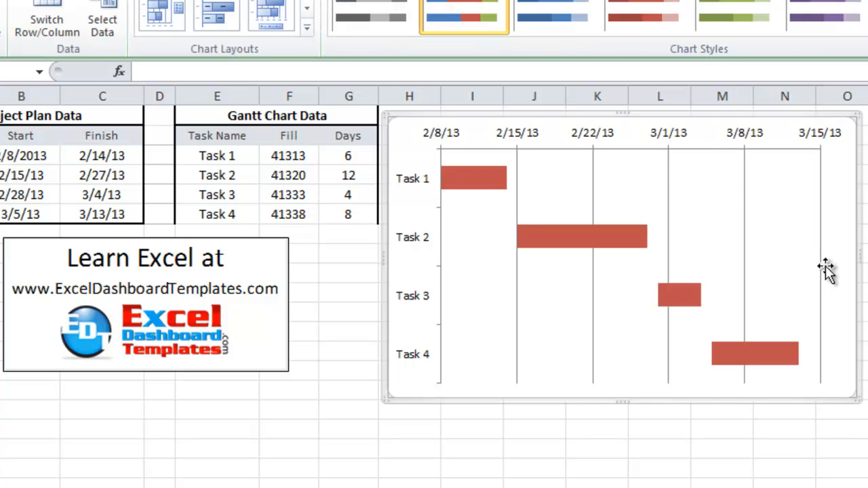
click(667, 168)
key(Delete)
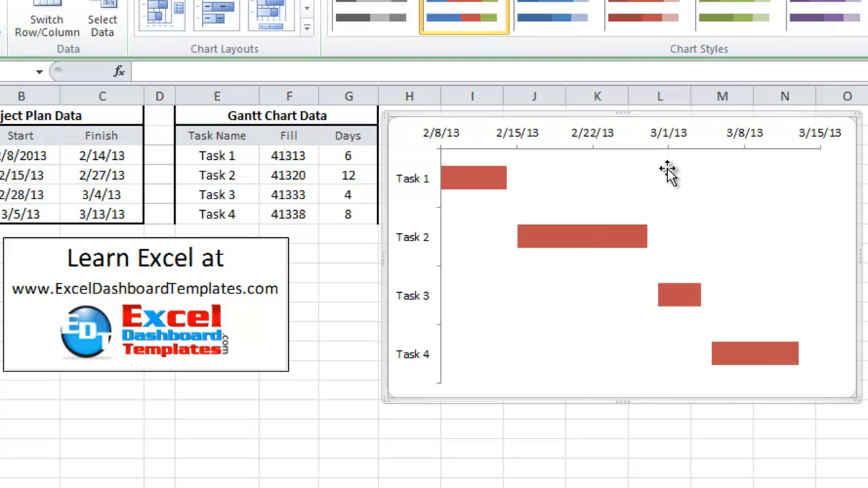
click(867, 203)
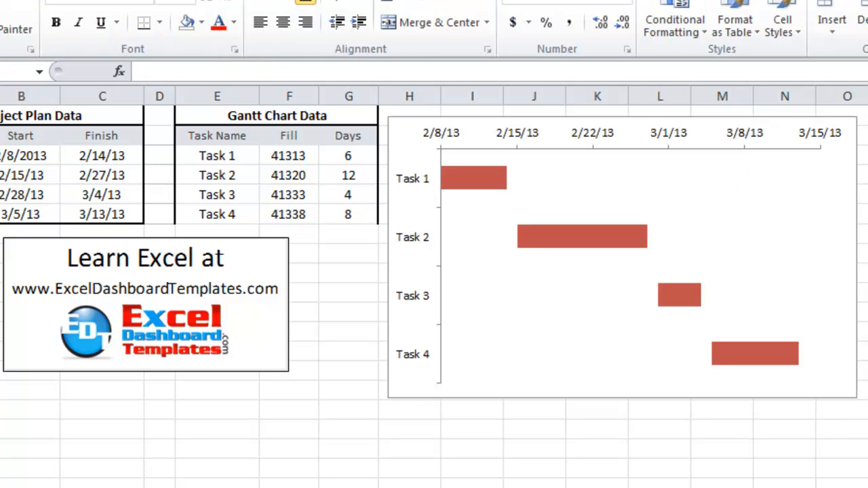